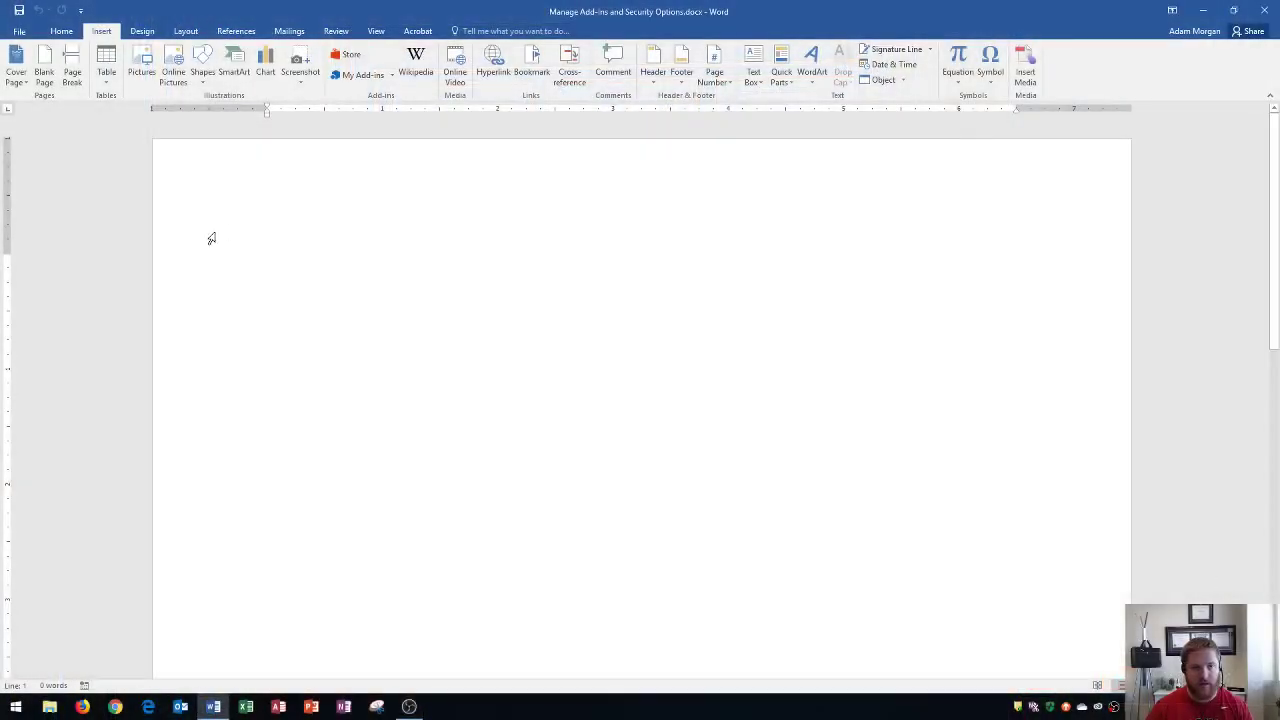
# - Review the list of active and inactive add-ins in the Word options
pyautogui.click(16, 32)
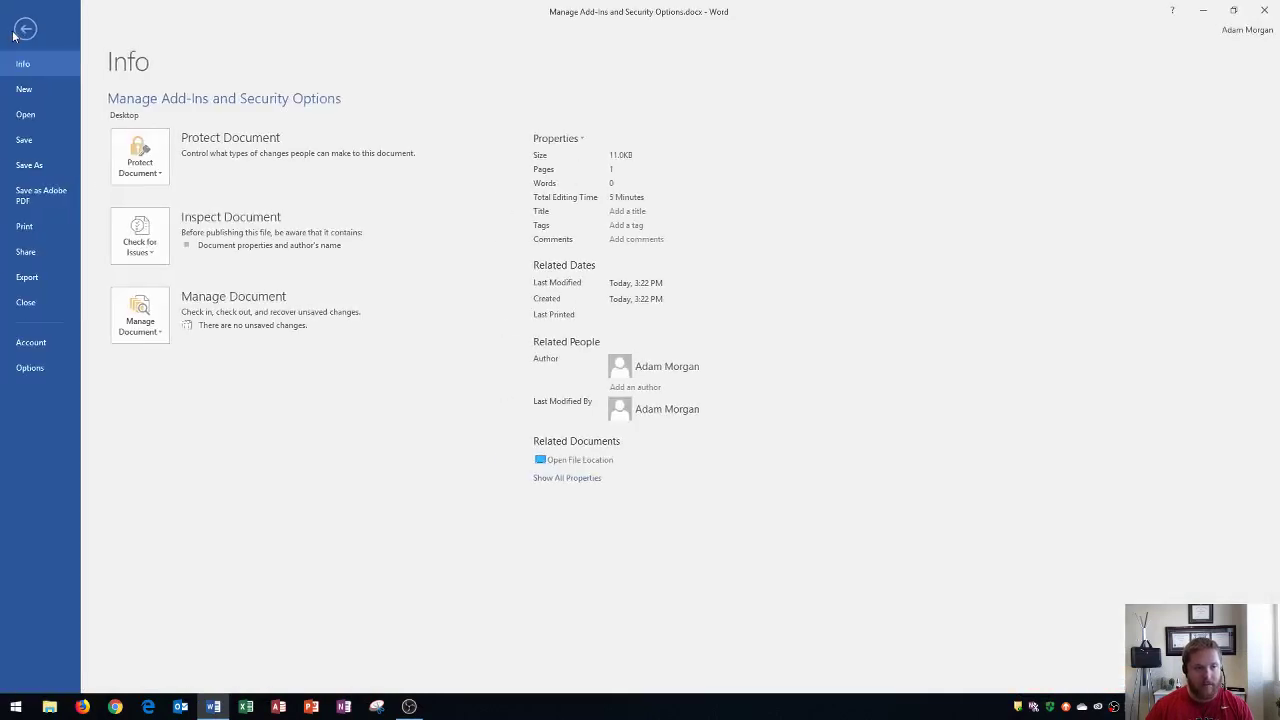
pyautogui.click(36, 368)
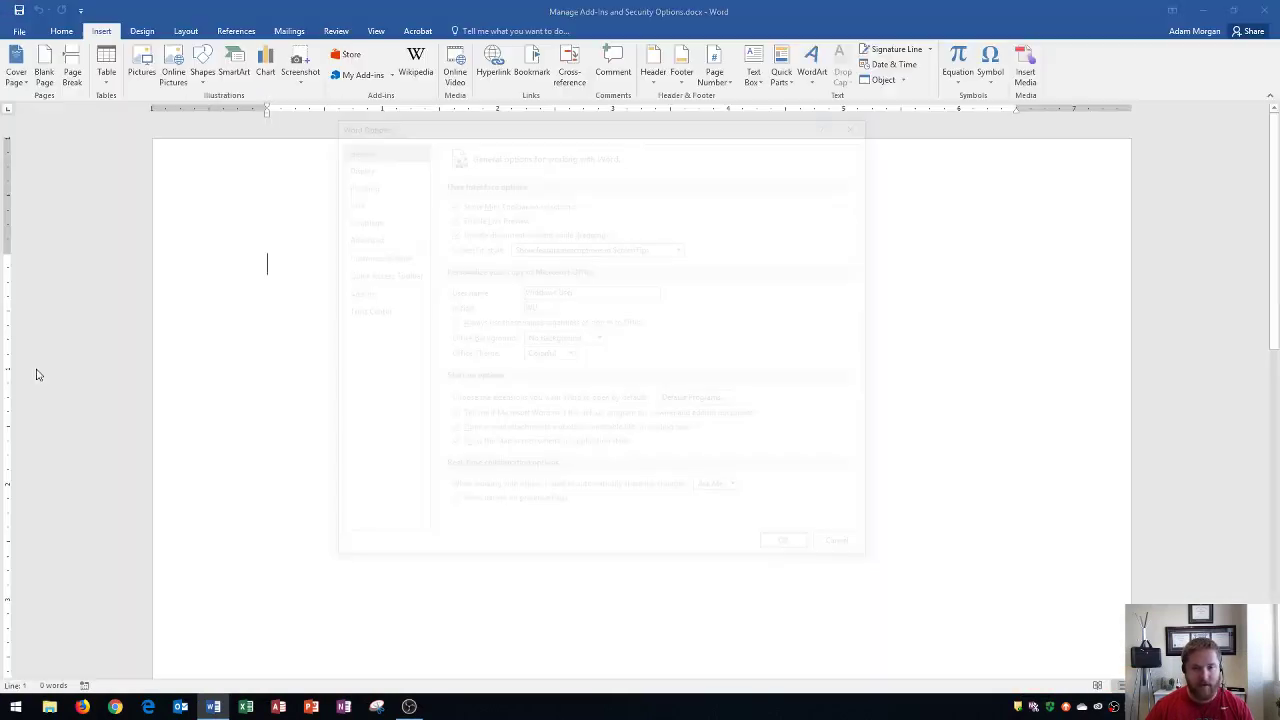
pyautogui.moveTo(487, 115); pyautogui.dragTo(531, 101)
pyautogui.click(402, 280)
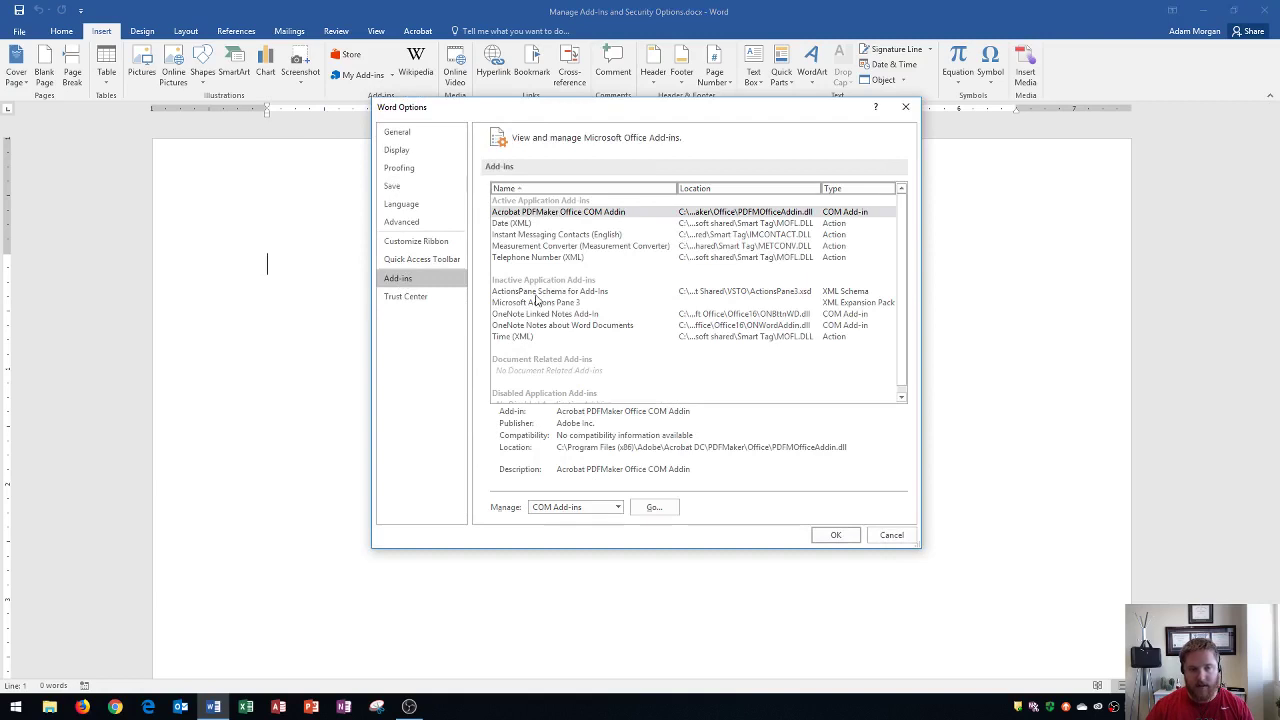
# - Review the macro settings in the Trust Center, then leave the Word options without changing anything
pyautogui.click(404, 297)
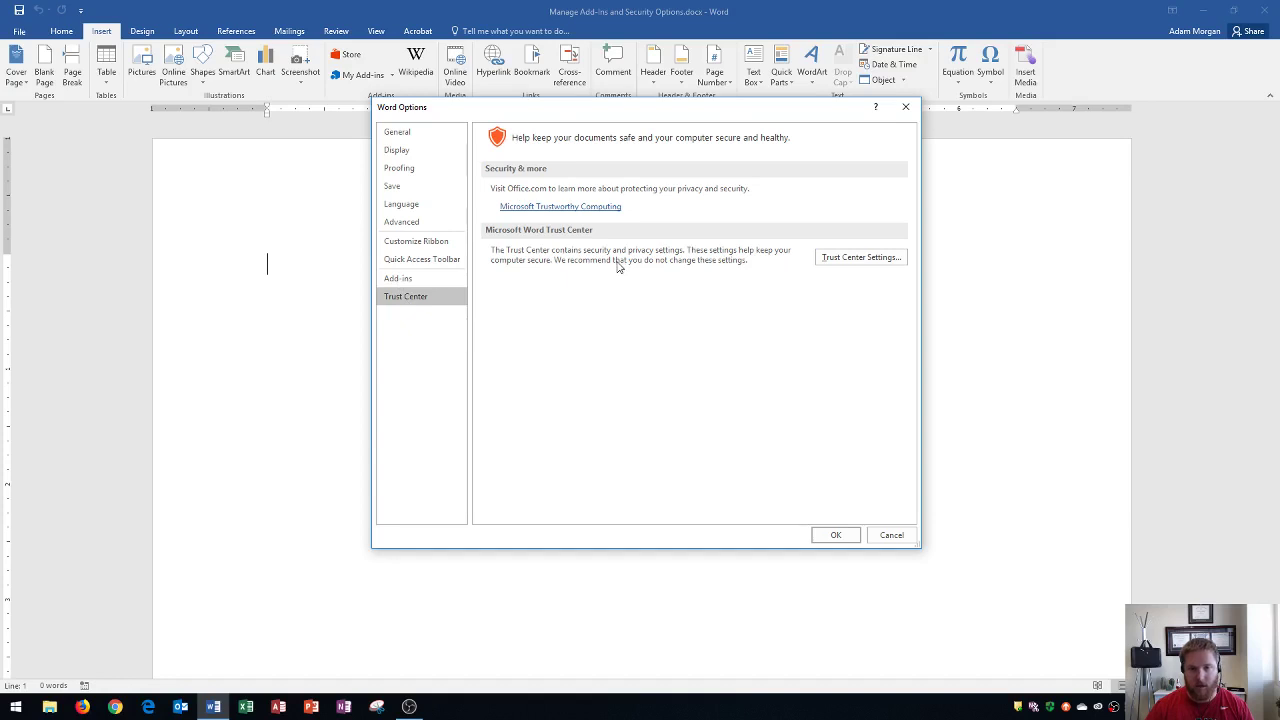
pyautogui.click(877, 258)
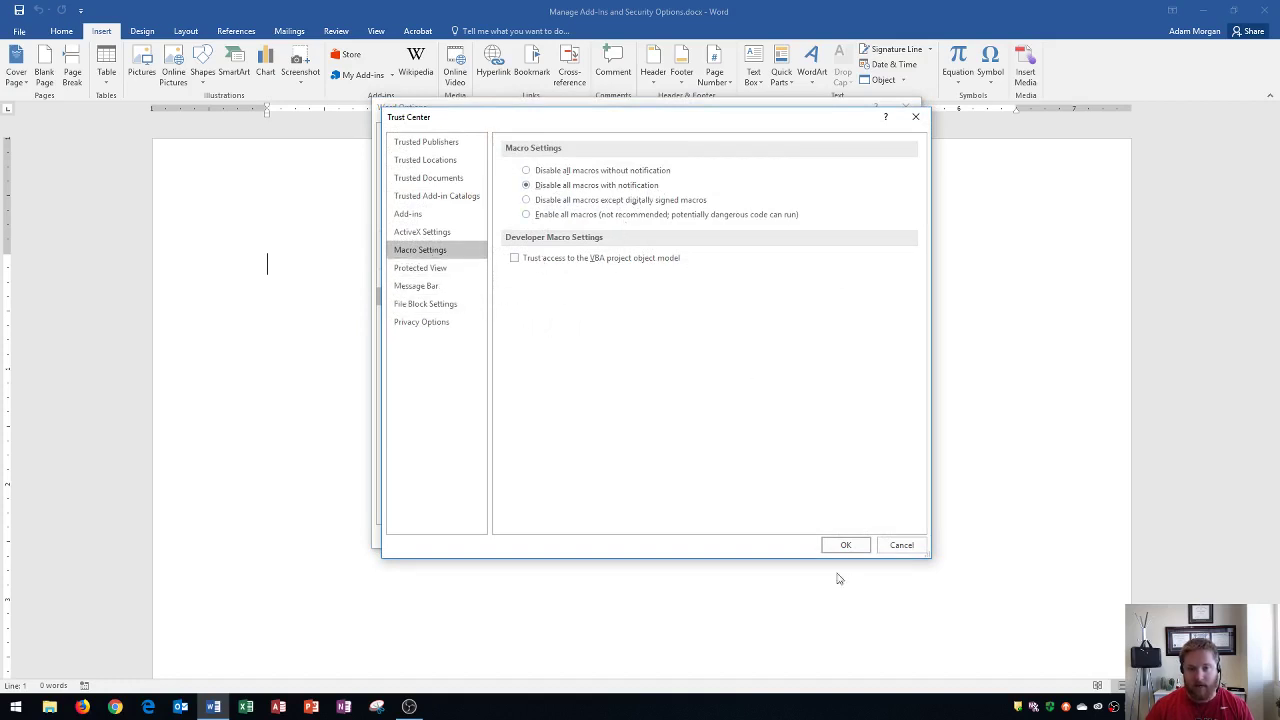
pyautogui.click(902, 547)
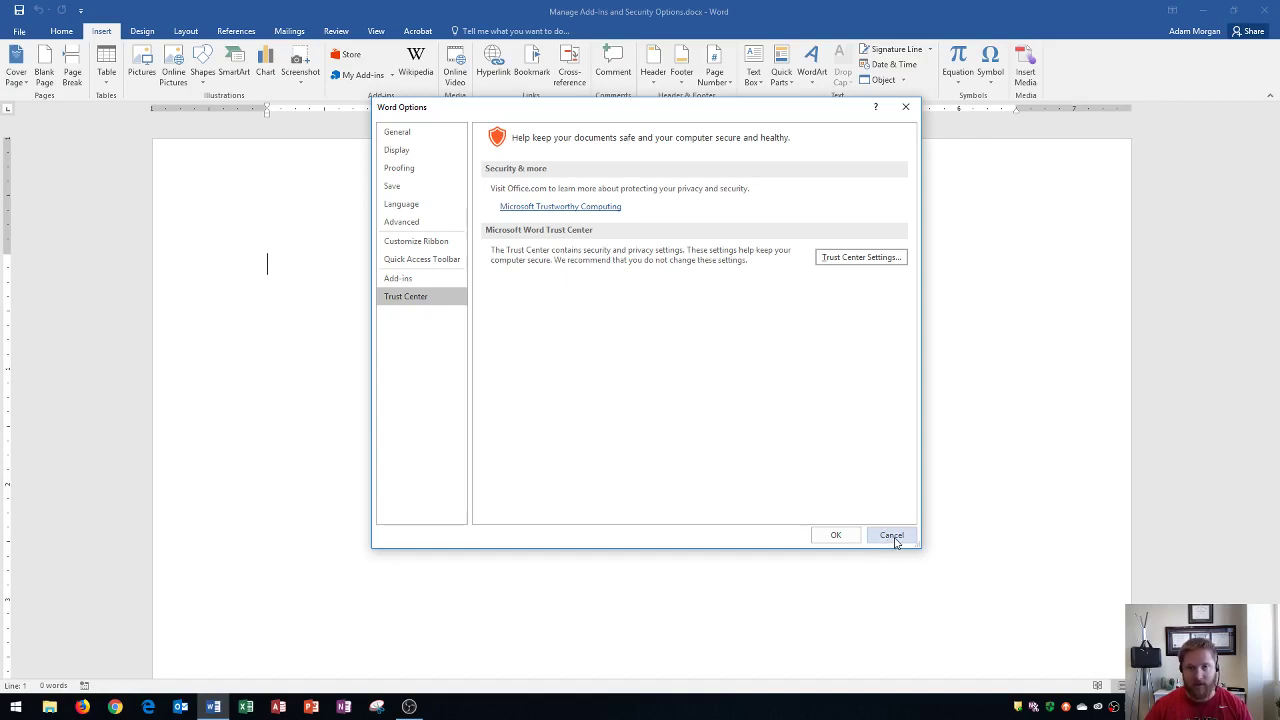
pyautogui.click(892, 537)
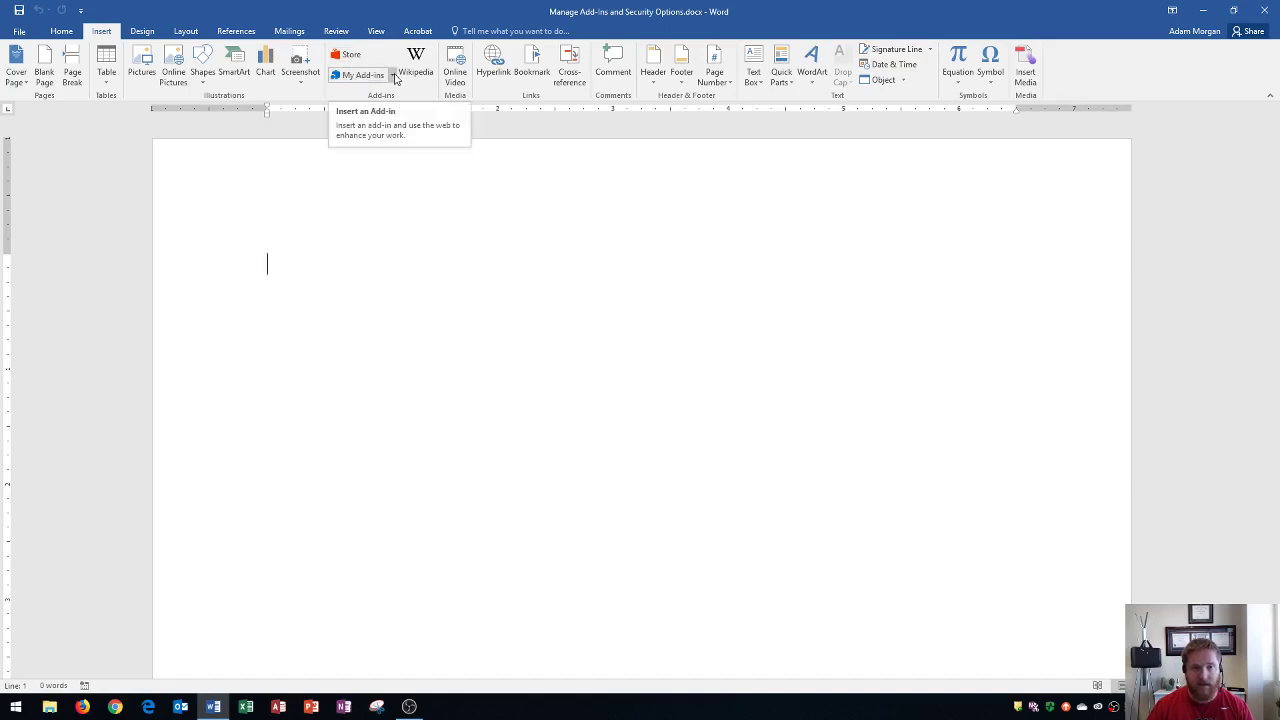
# - View the details page of the installed Translator add-in, checking its publisher, description and capabilities, then close the page
pyautogui.click(393, 76)
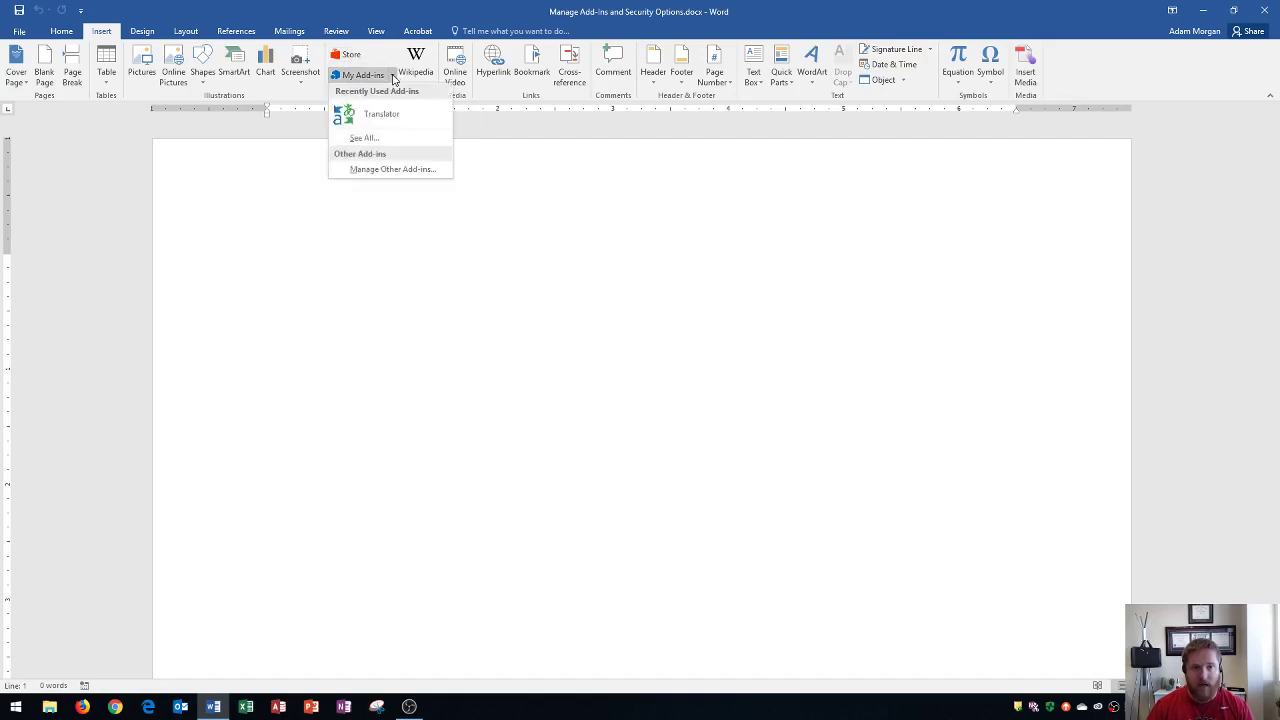
pyautogui.click(366, 139)
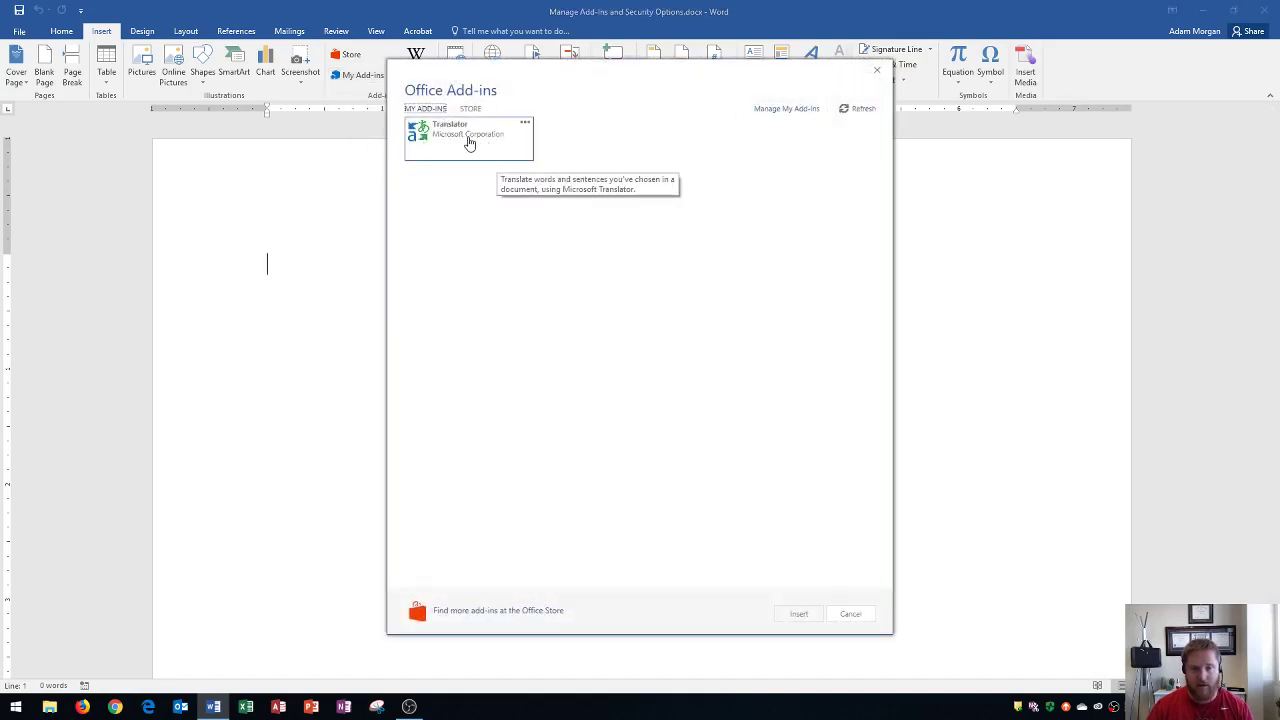
pyautogui.click(525, 128)
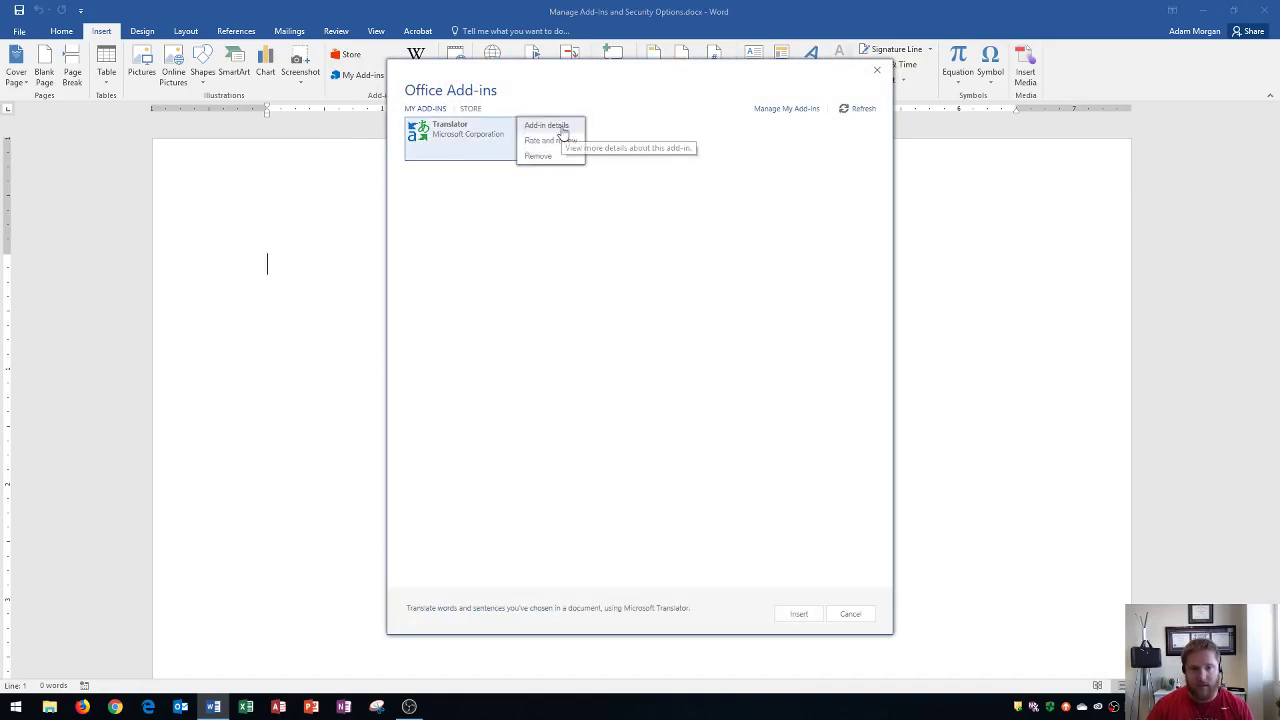
pyautogui.click(566, 133)
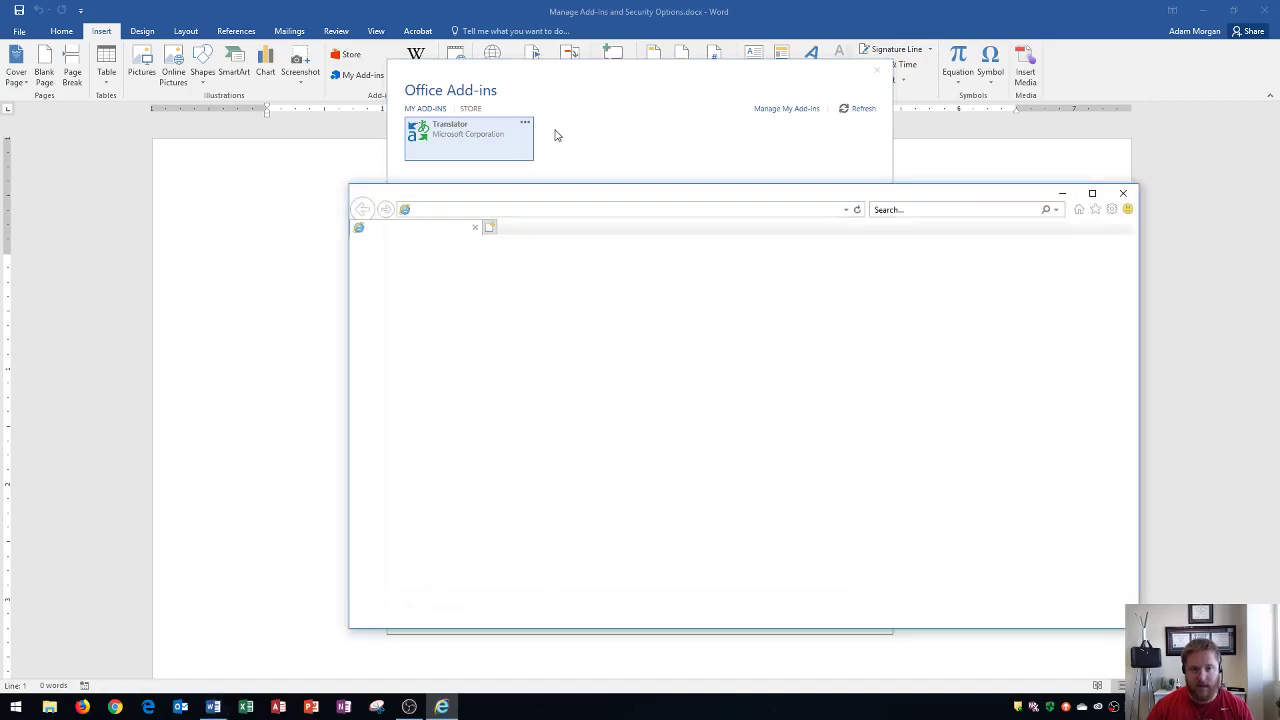
pyautogui.moveTo(603, 197); pyautogui.dragTo(500, 97)
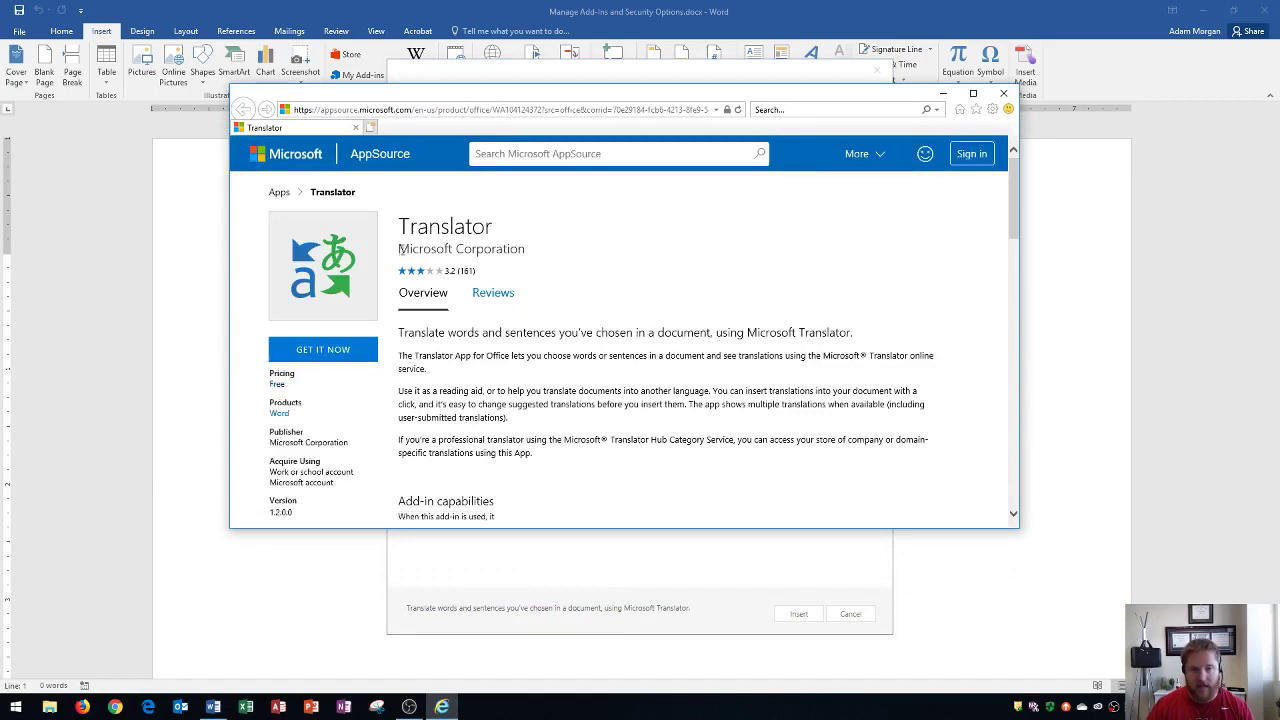
pyautogui.moveTo(400, 249); pyautogui.dragTo(563, 255)
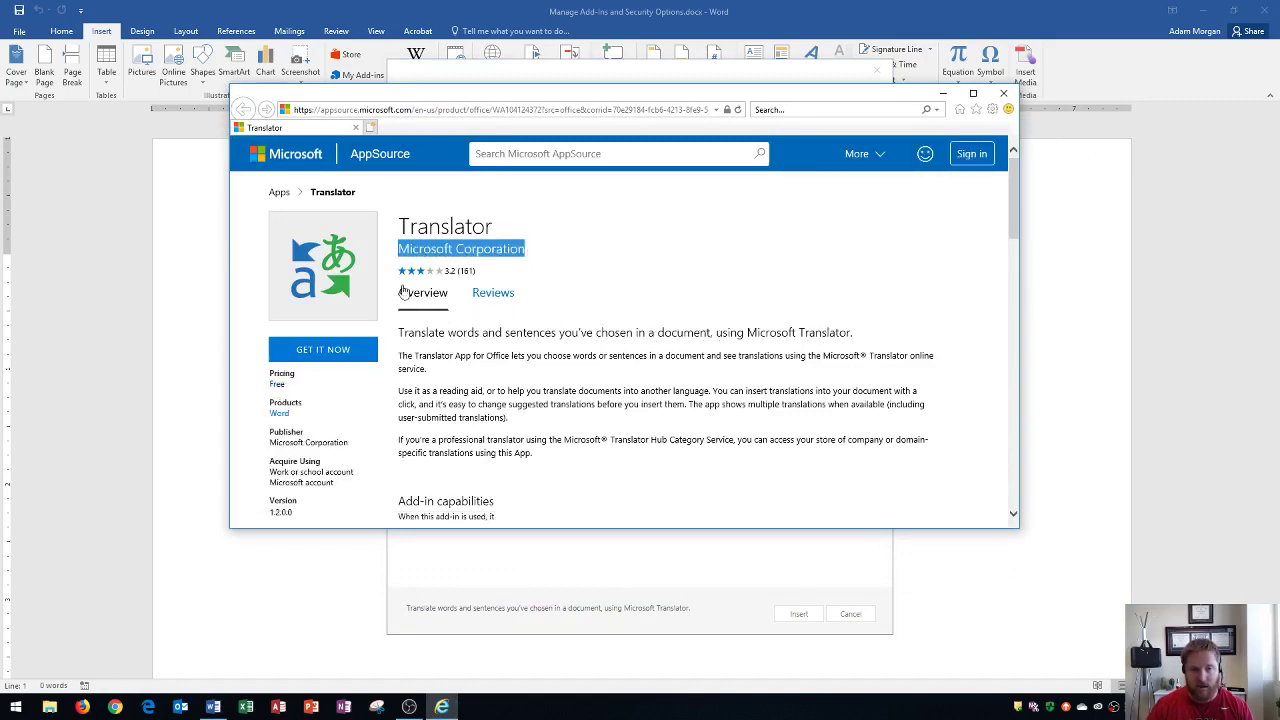
pyautogui.click(480, 369)
pyautogui.scroll(-3, 490, 340)
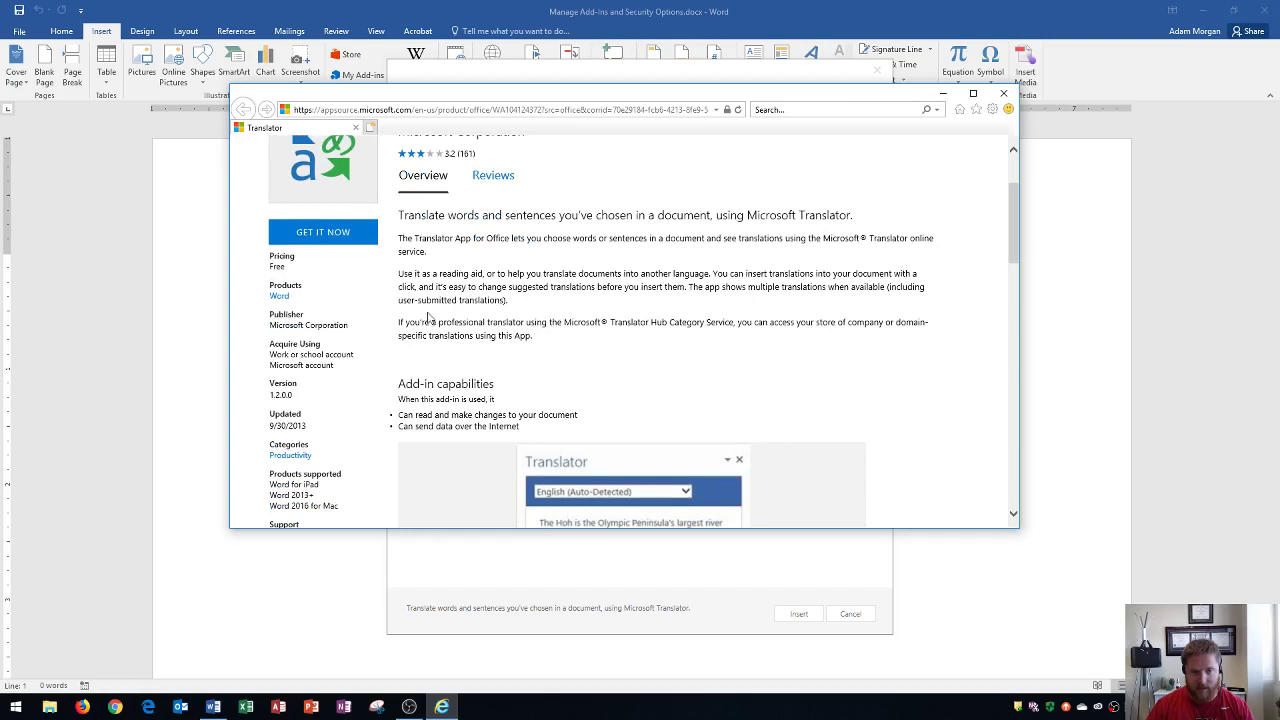
pyautogui.click(1004, 93)
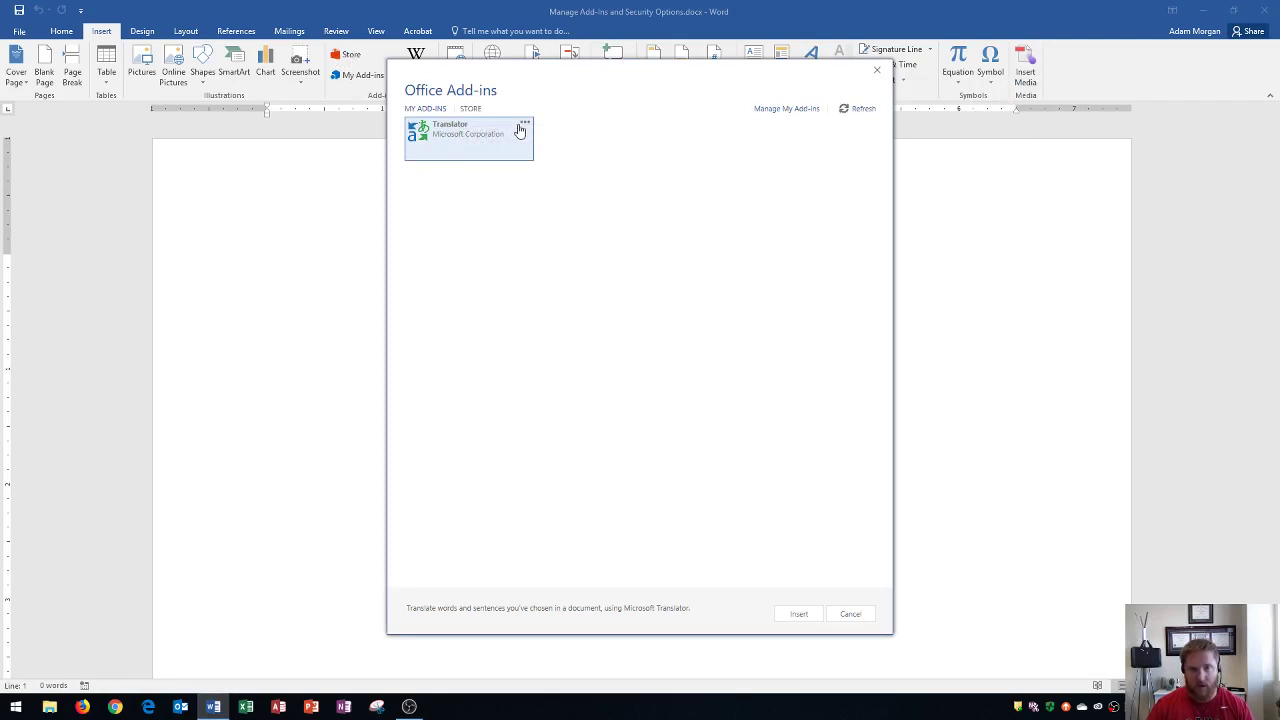
# - Sort the Office add-in store by Rating and read the SPARK Document Tagger details without adding it
pyautogui.click(468, 110)
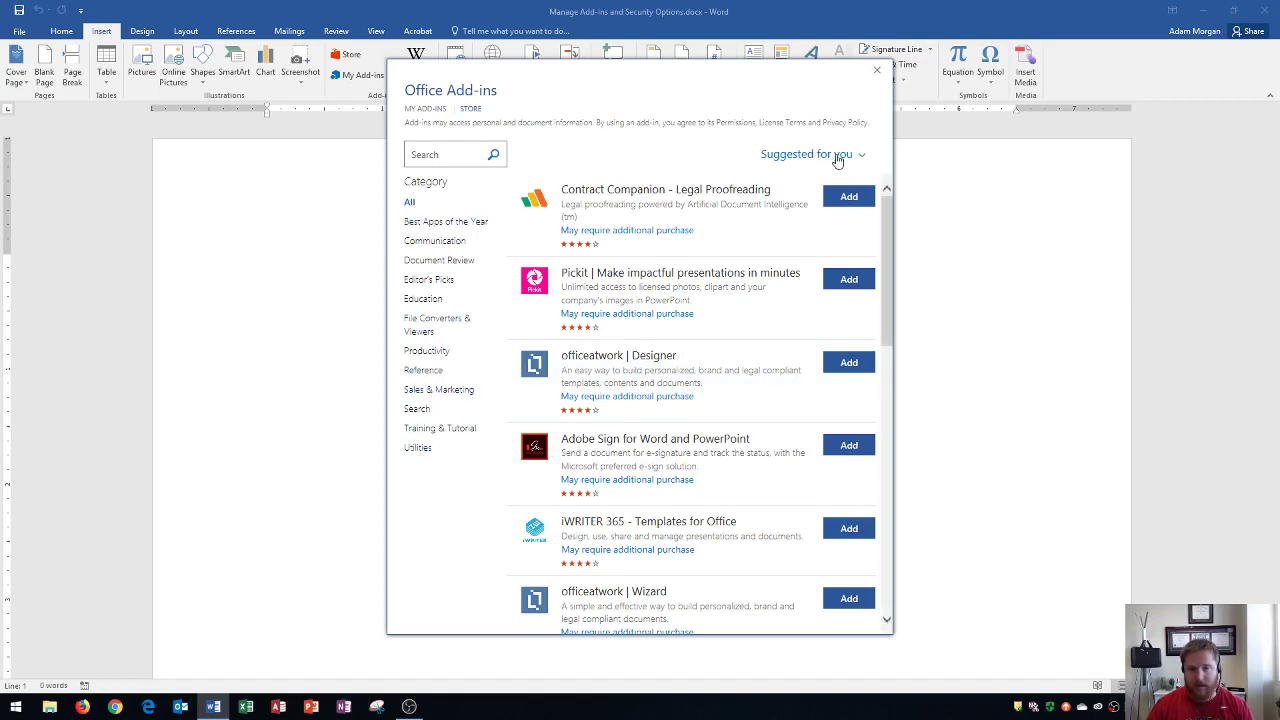
pyautogui.click(838, 157)
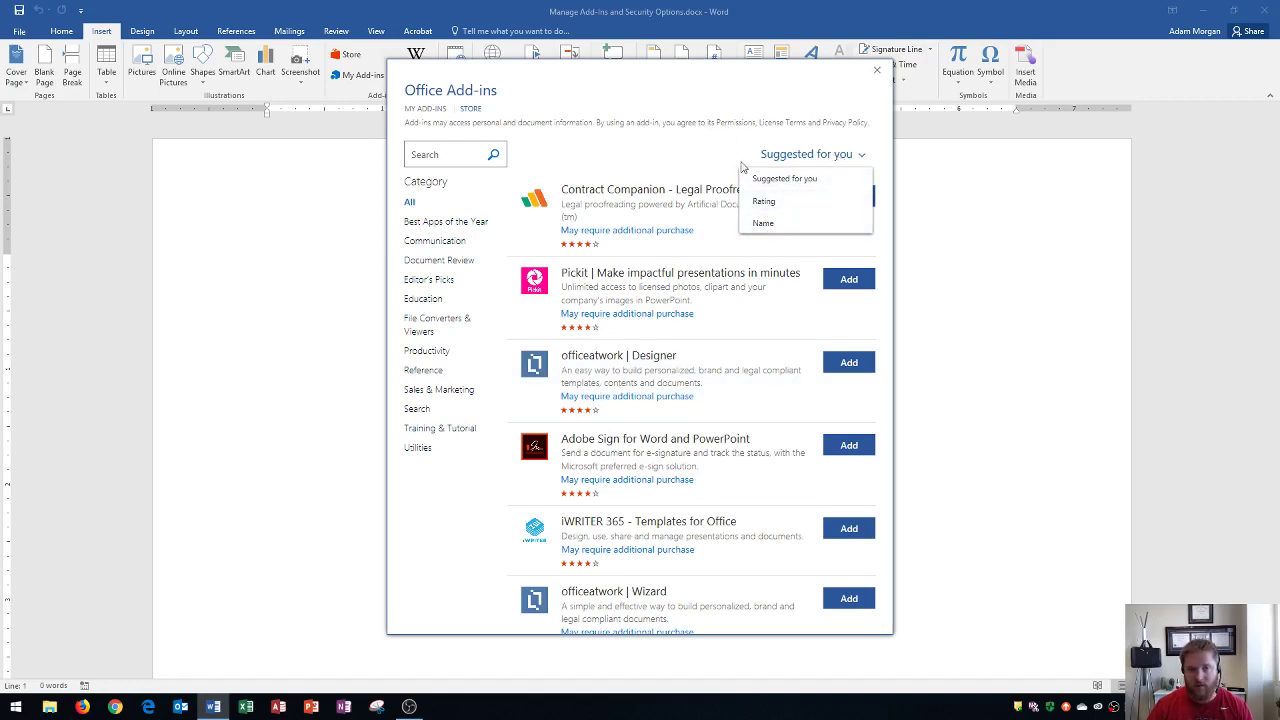
pyautogui.click(768, 204)
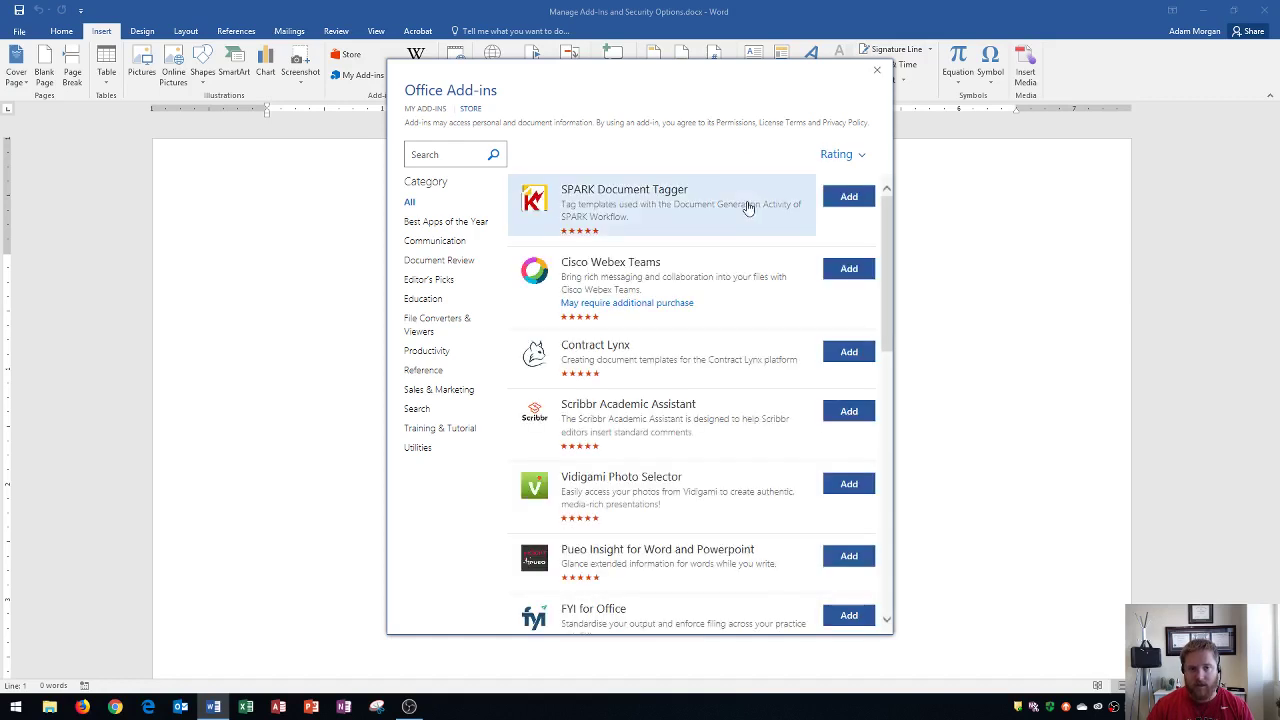
pyautogui.click(650, 225)
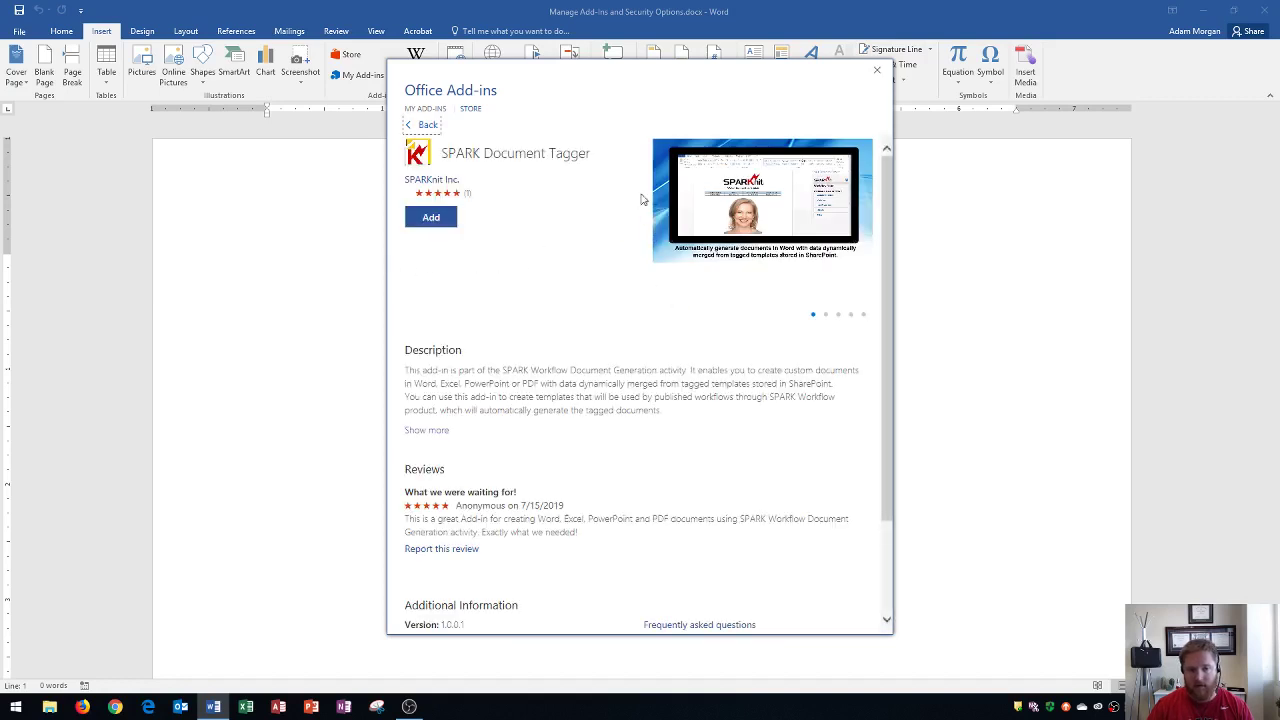
pyautogui.scroll(-2, 600, 268)
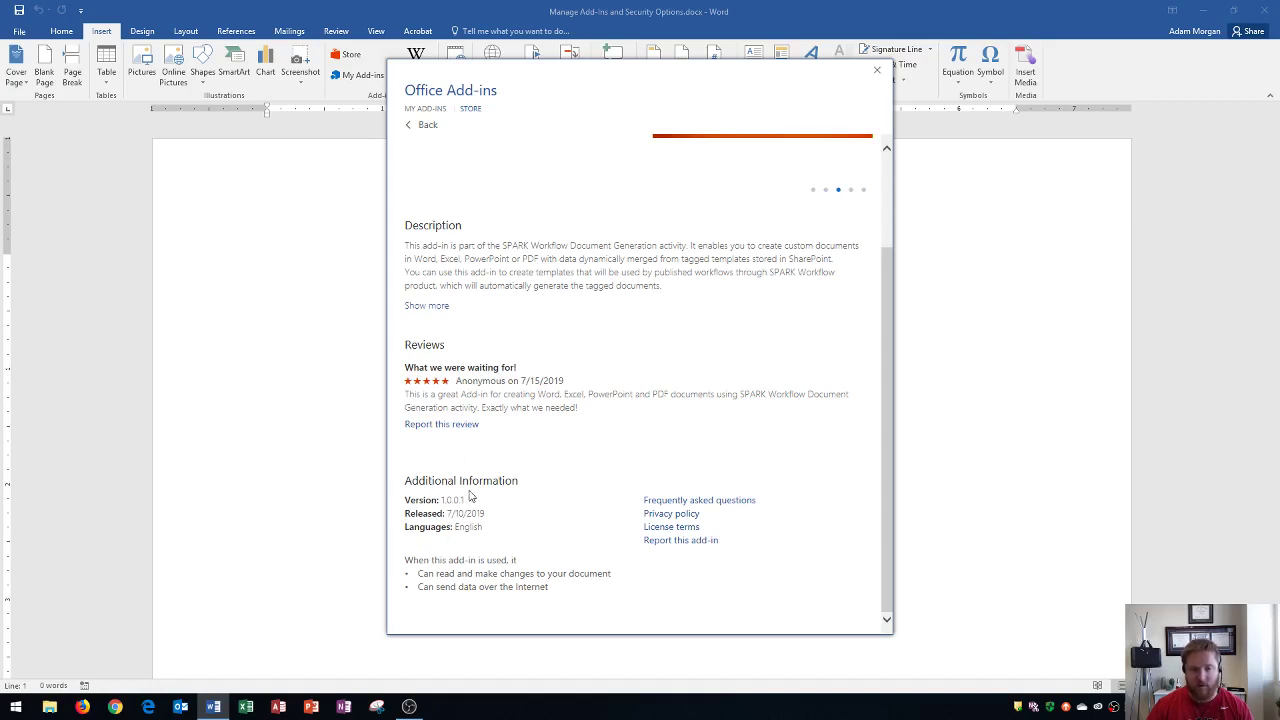
pyautogui.scroll(3, 641, 350)
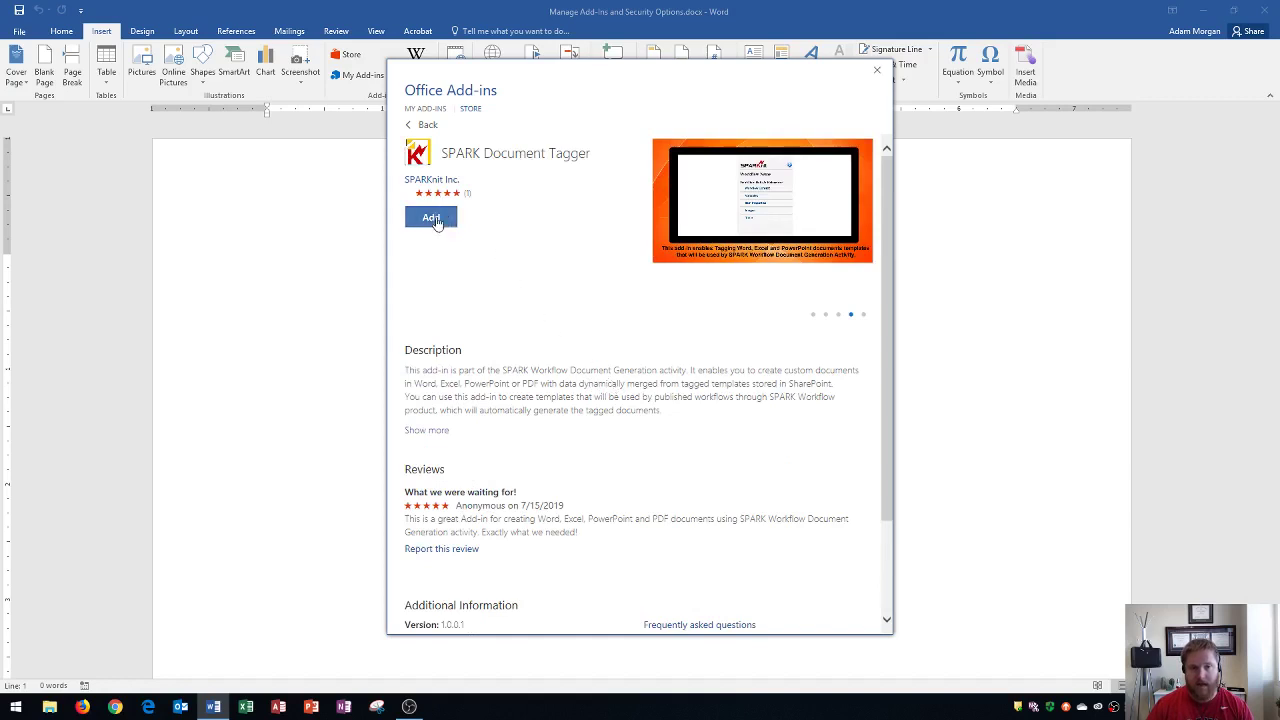
pyautogui.click(876, 70)
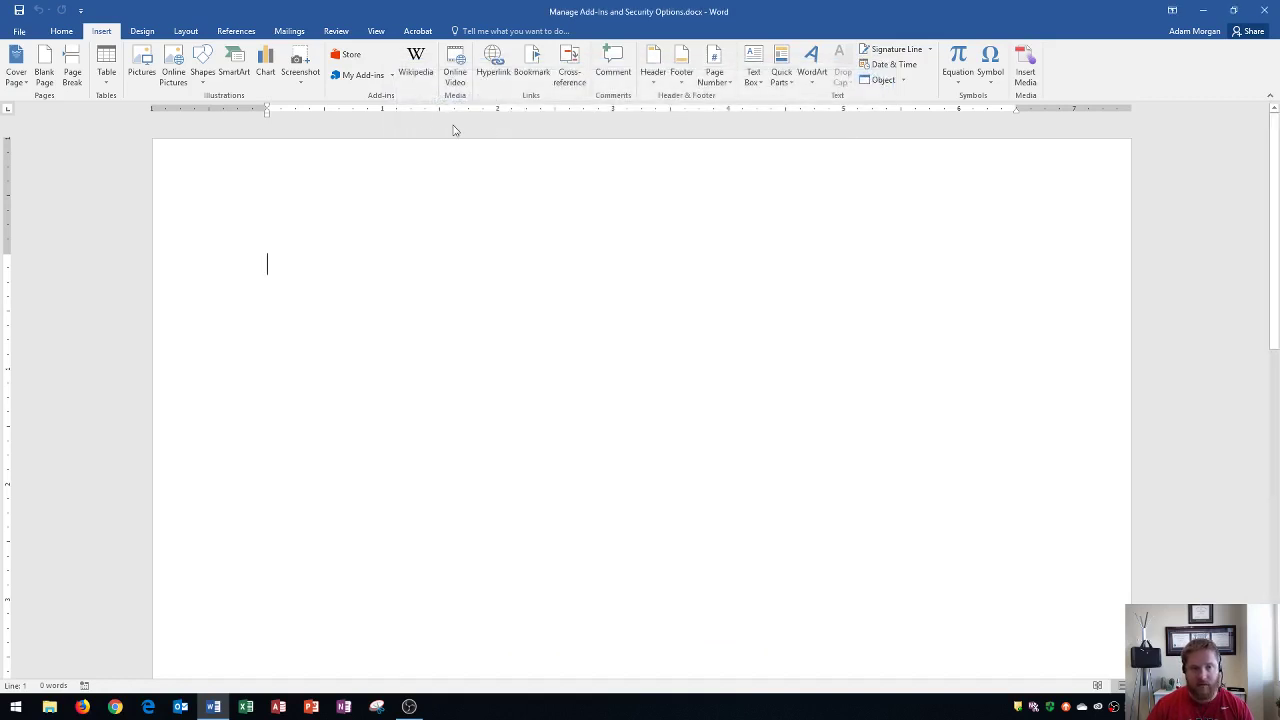
# - Launch the Translator add-in and set its target language to Spanish
pyautogui.click(392, 76)
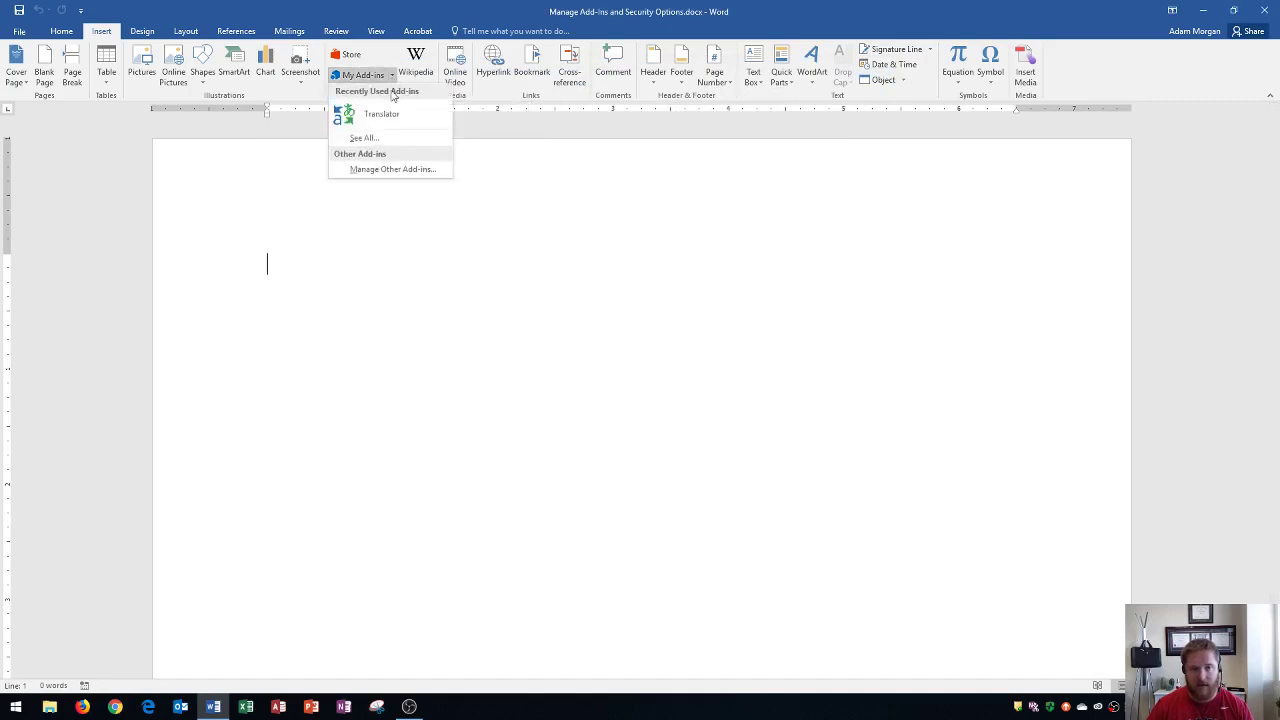
pyautogui.click(377, 119)
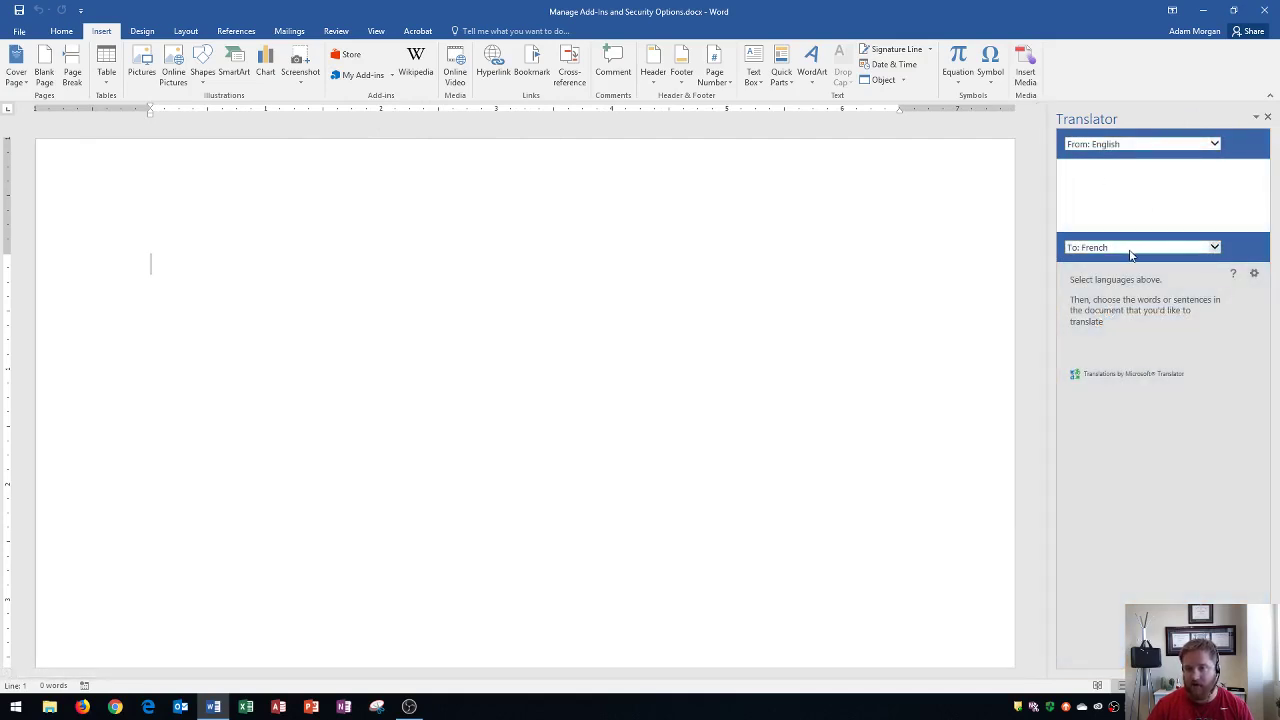
pyautogui.click(1176, 257)
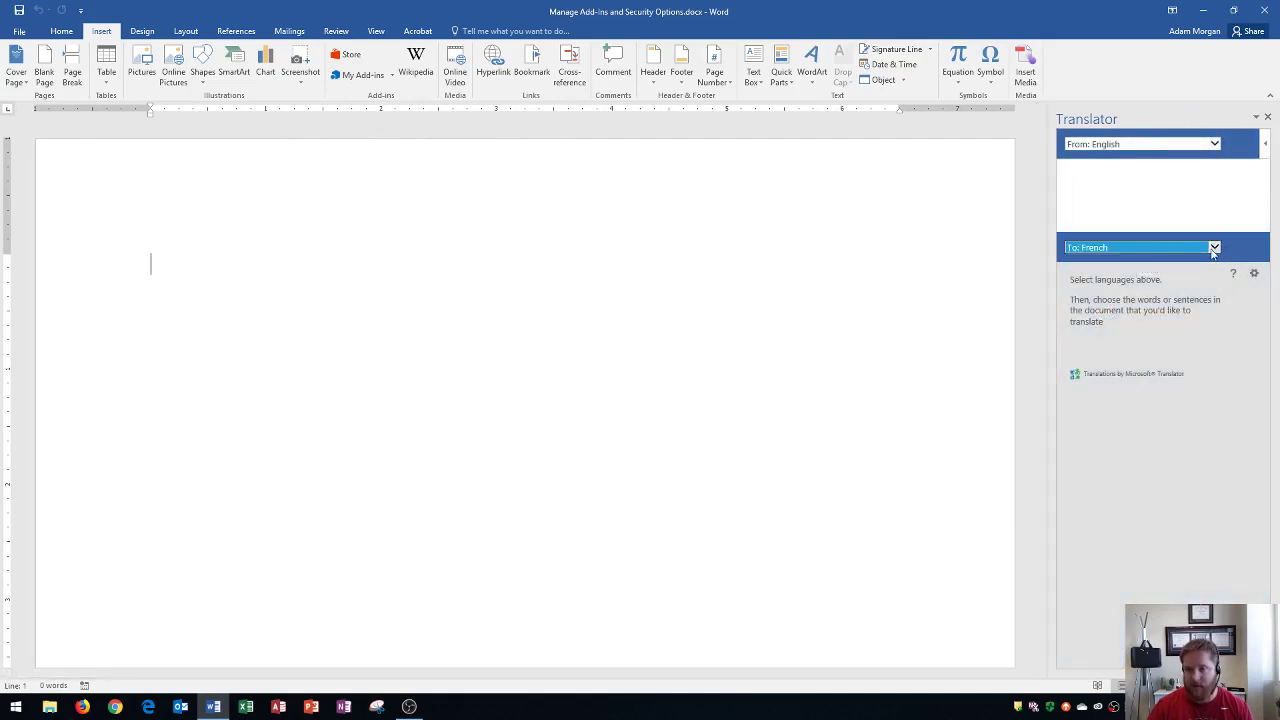
pyautogui.click(1214, 247)
pyautogui.scroll(-5, 1200, 371)
pyautogui.scroll(-1, 1200, 371)
pyautogui.click(1092, 285)
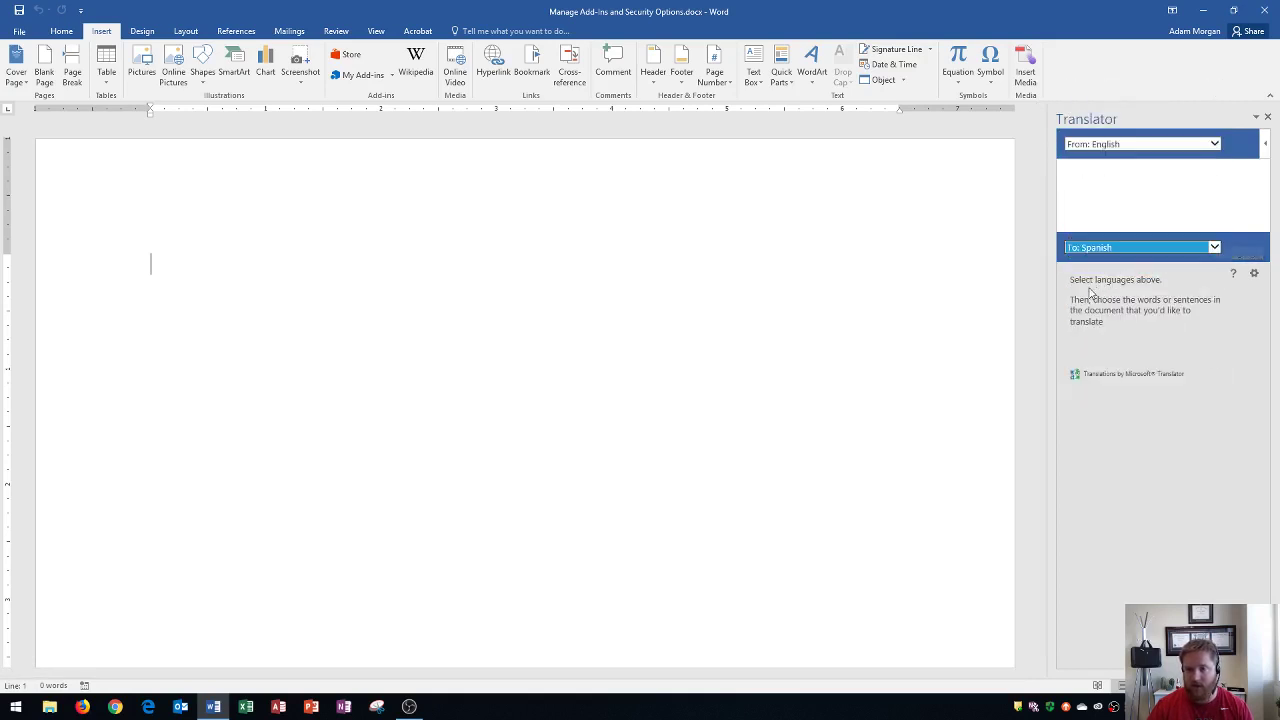
# - Enter "Hello" in the document and select the word to translate it
pyautogui.click(259, 267)
pyautogui.write('Hello')
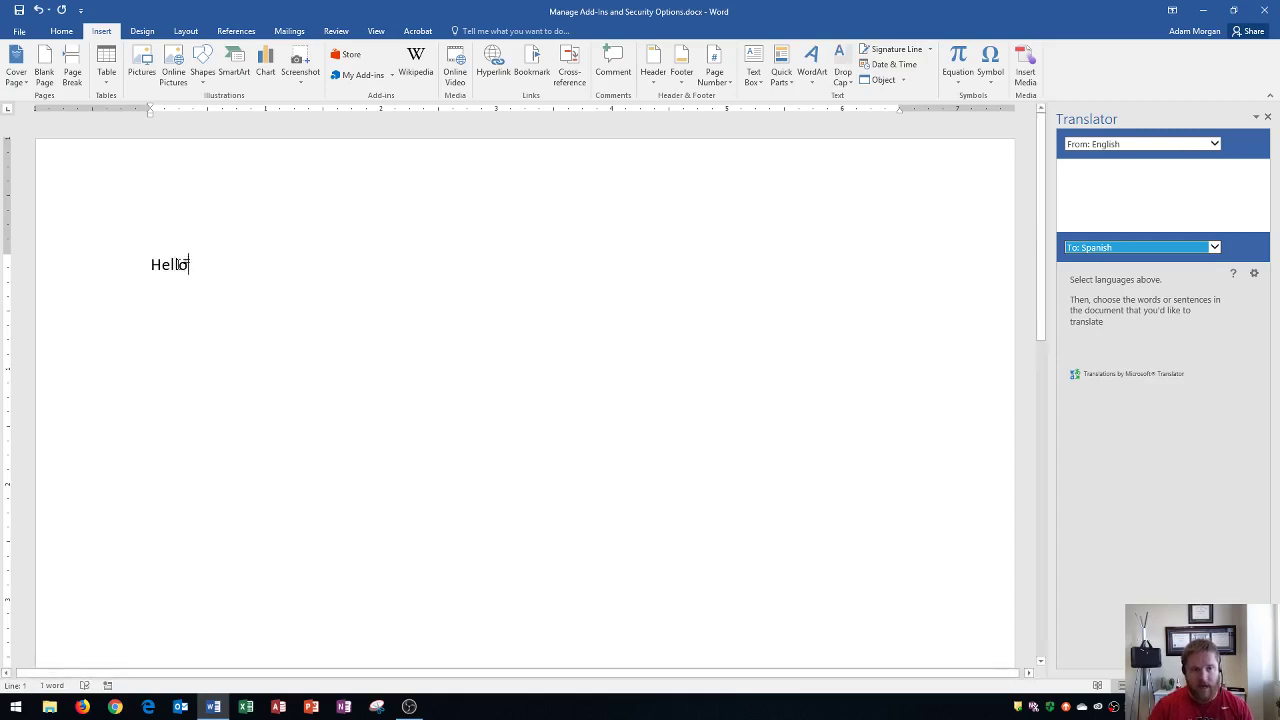
pyautogui.click(117, 254)
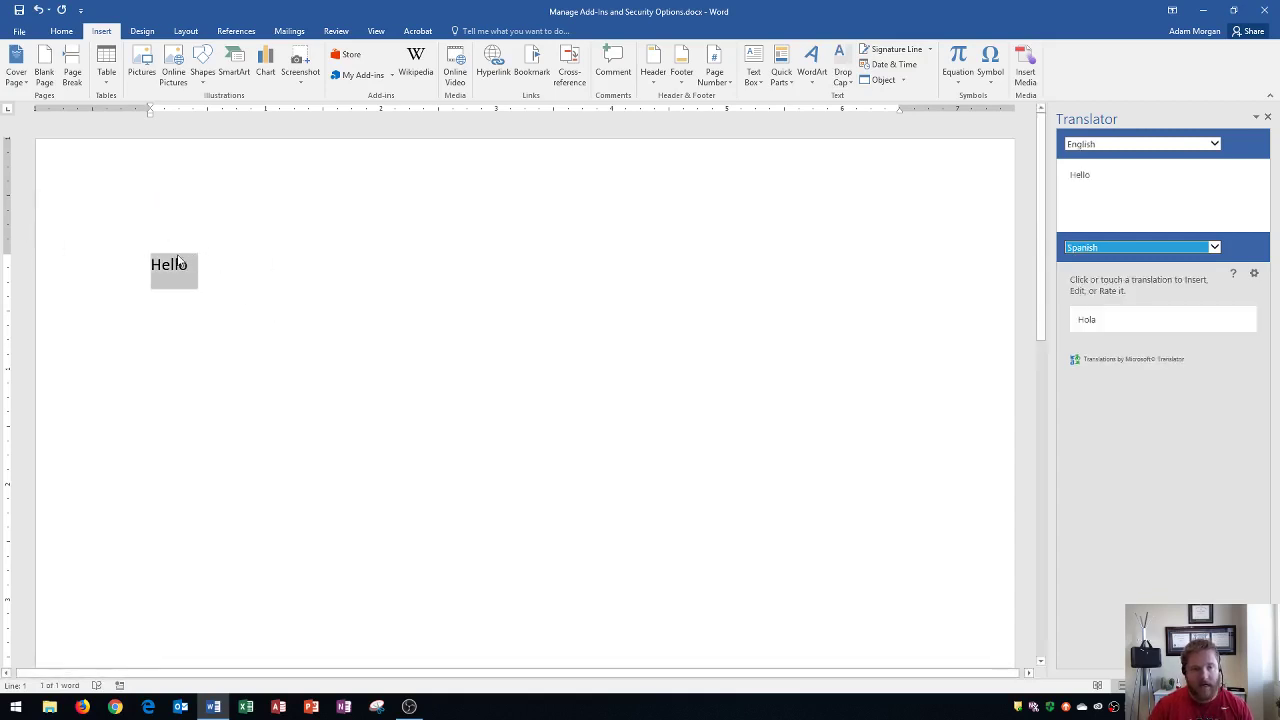